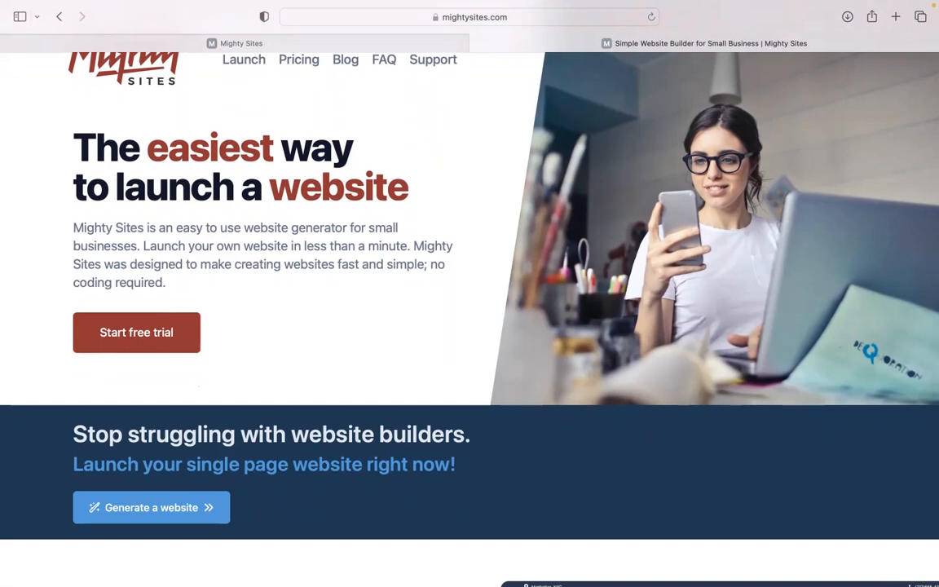
# Scroll the mightysites.com homepage, then switch to the 'Let's build another site!' builder tab
pyautogui.scroll(-3, 469, 310)
pyautogui.scroll(-9, 469, 310)
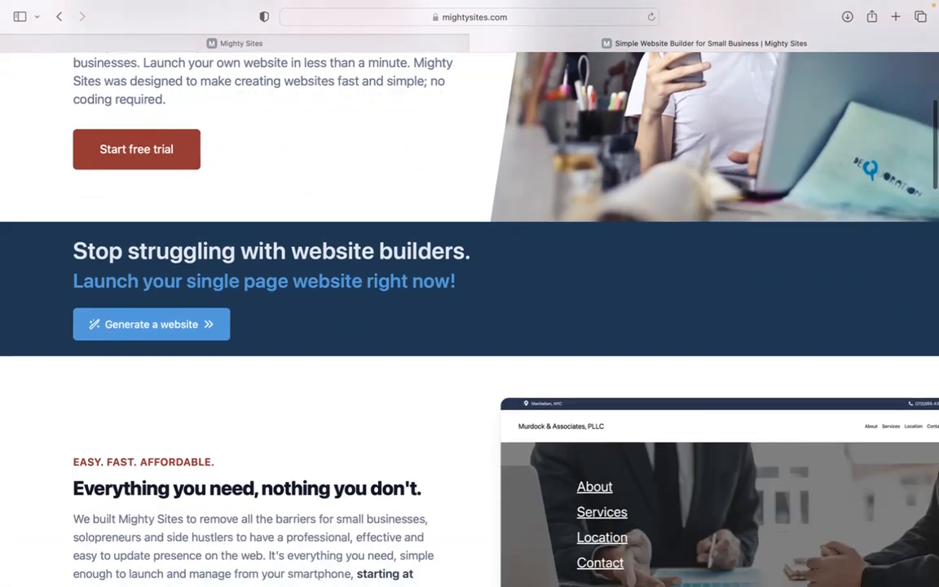
pyautogui.scroll(-3, 469, 310)
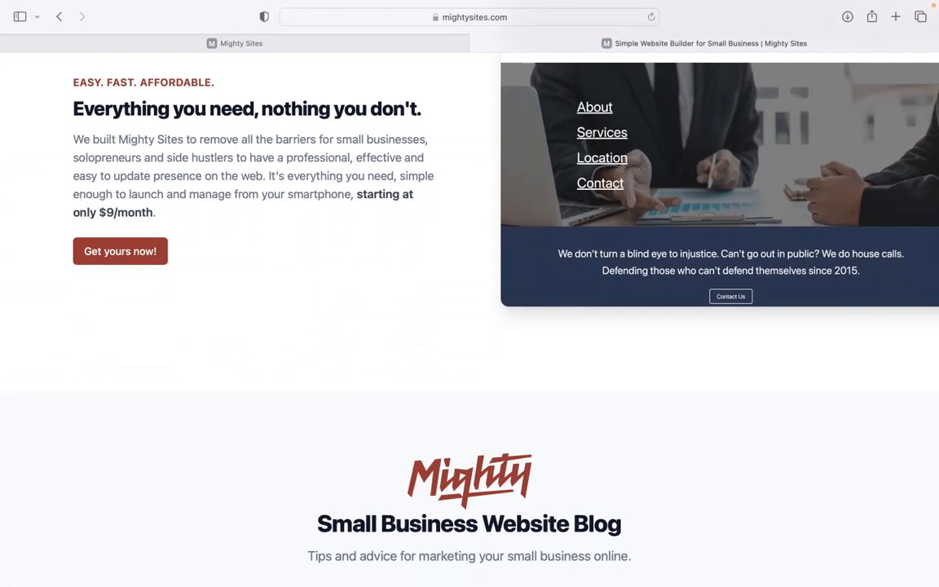
pyautogui.scroll(-10, 470, 309)
pyautogui.scroll(-4, 469, 310)
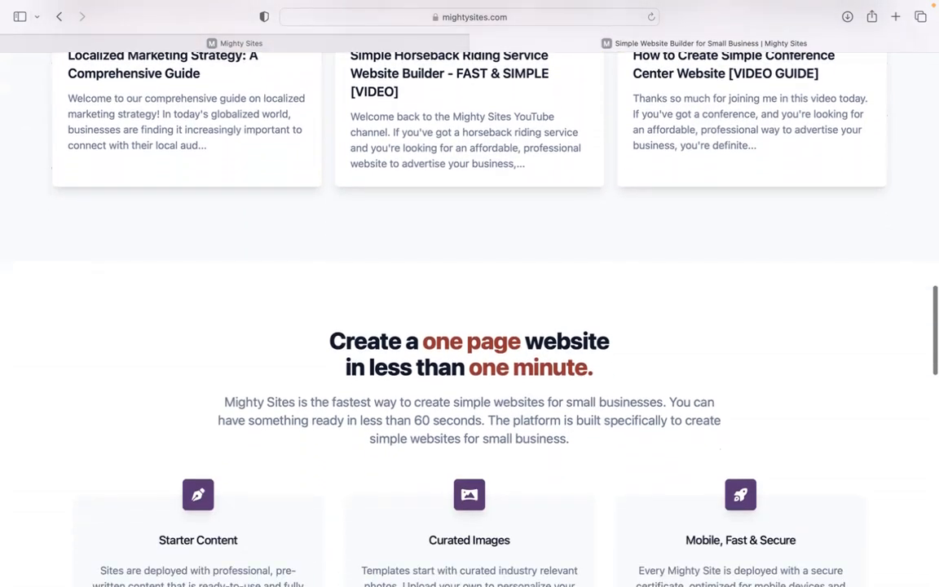
pyautogui.click(407, 47)
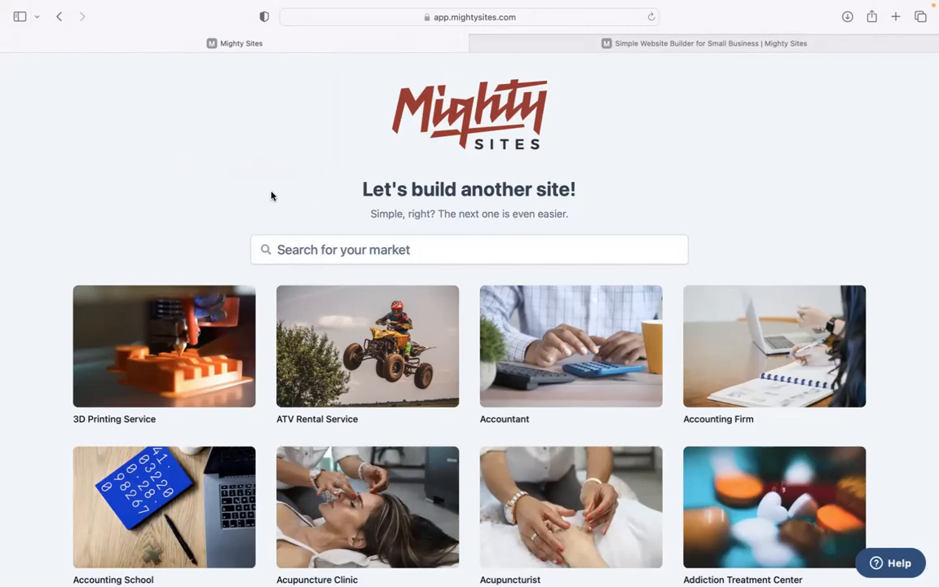
# Search the market list for 'notary' and pick the Notary market card
pyautogui.scroll(-5, 271, 194)
pyautogui.scroll(-15, 470, 293)
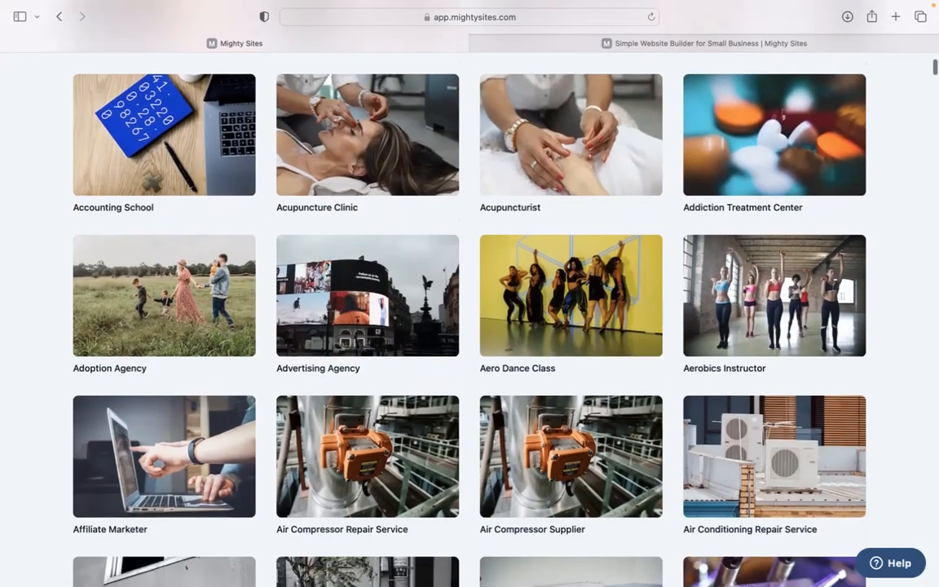
pyautogui.scroll(-14, 470, 293)
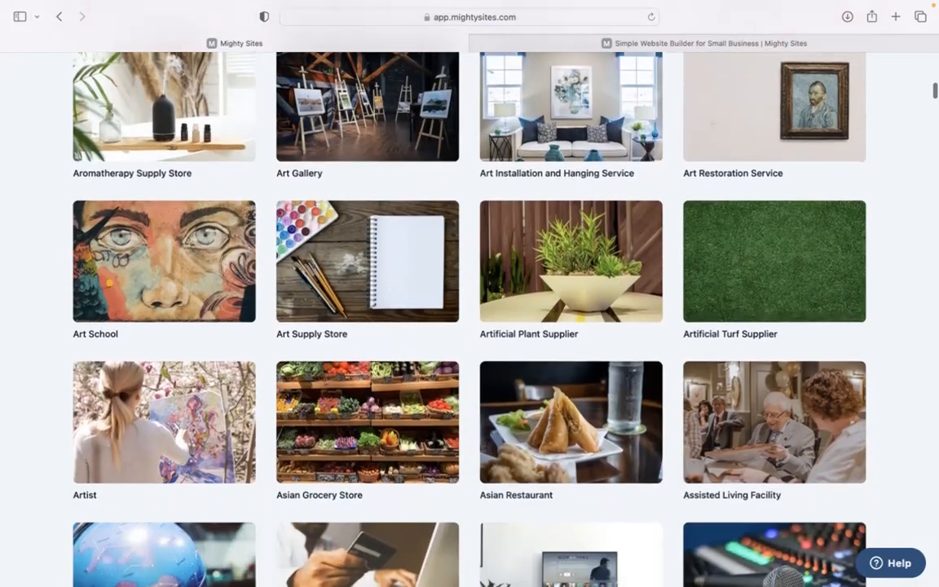
pyautogui.scroll(8, 469, 294)
pyautogui.scroll(15, 469, 293)
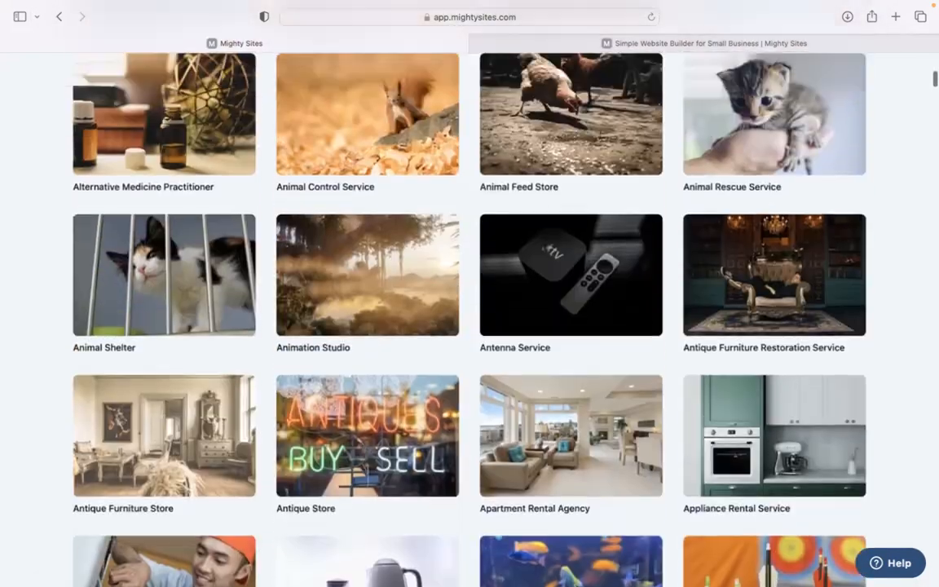
pyautogui.scroll(10, 432, 256)
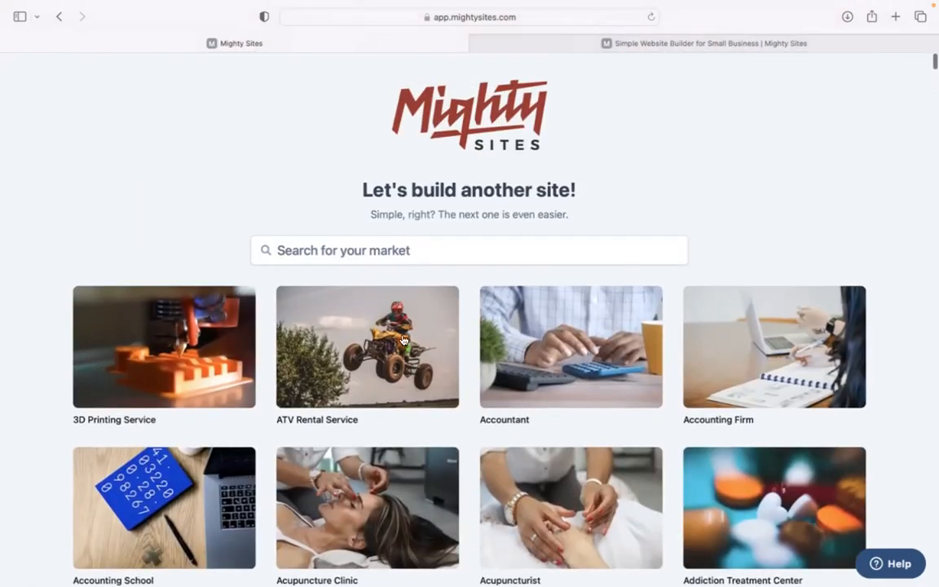
pyautogui.click(432, 256)
pyautogui.write('notary')
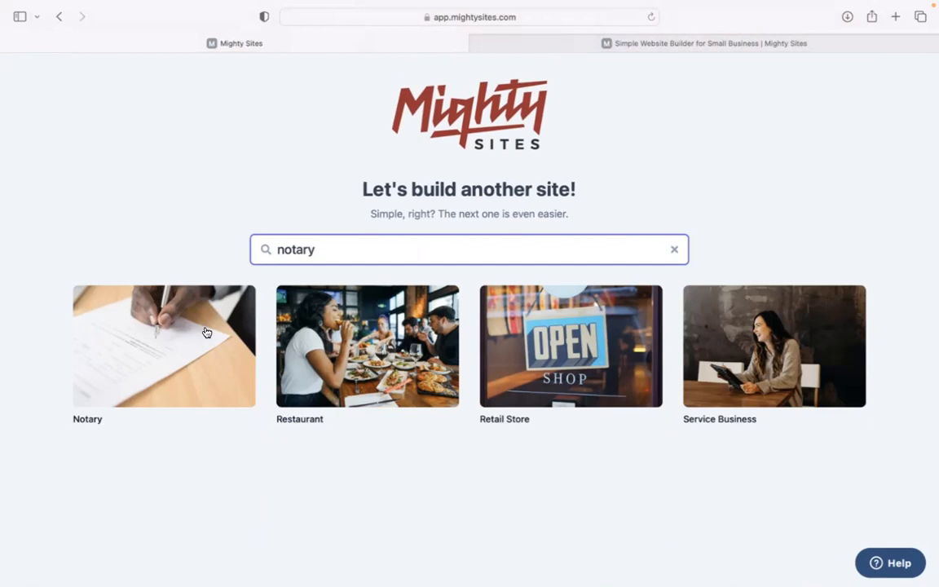
pyautogui.click(206, 332)
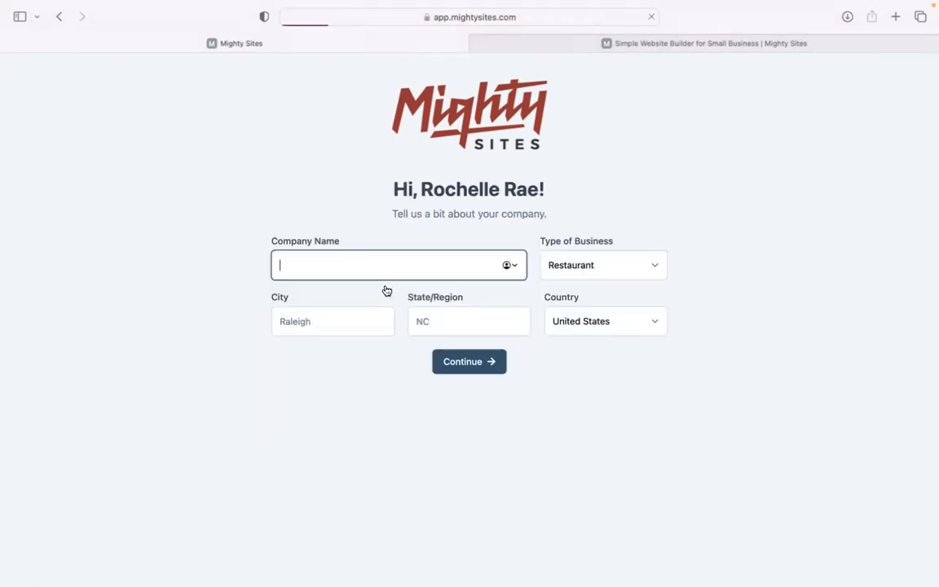
# Enter Aristocrat Notary Services in Denver, Colorado, set business type to Service, and continue
pyautogui.write('Aristocrat Notary Services.')
pyautogui.press('BackSpace')
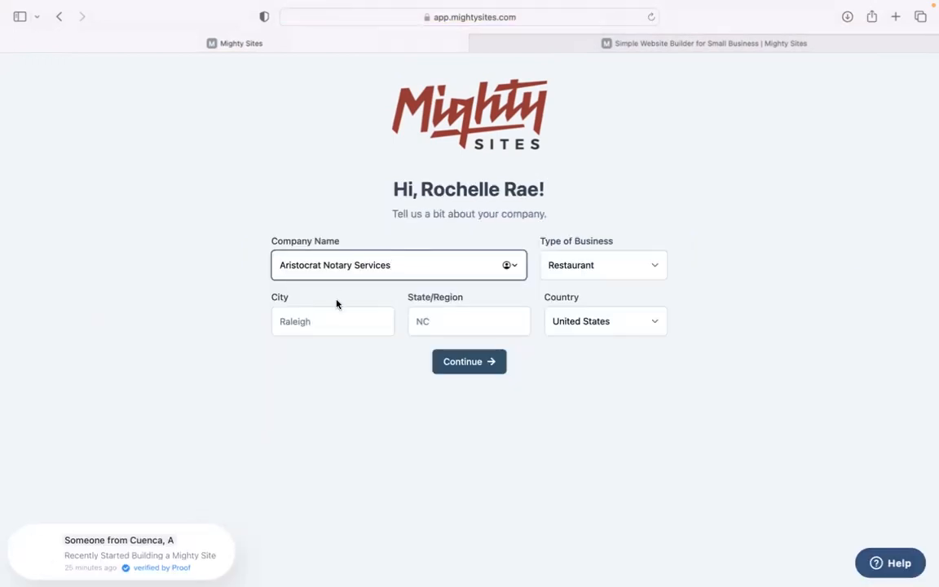
pyautogui.click(338, 321)
pyautogui.write('D')
pyautogui.press('Tab')
pyautogui.write('Colorado')
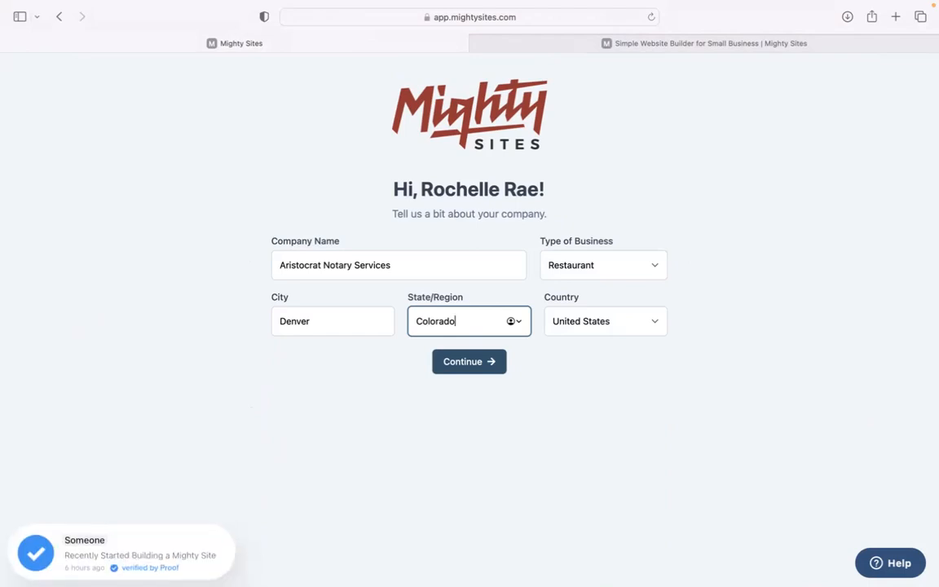
pyautogui.click(587, 265)
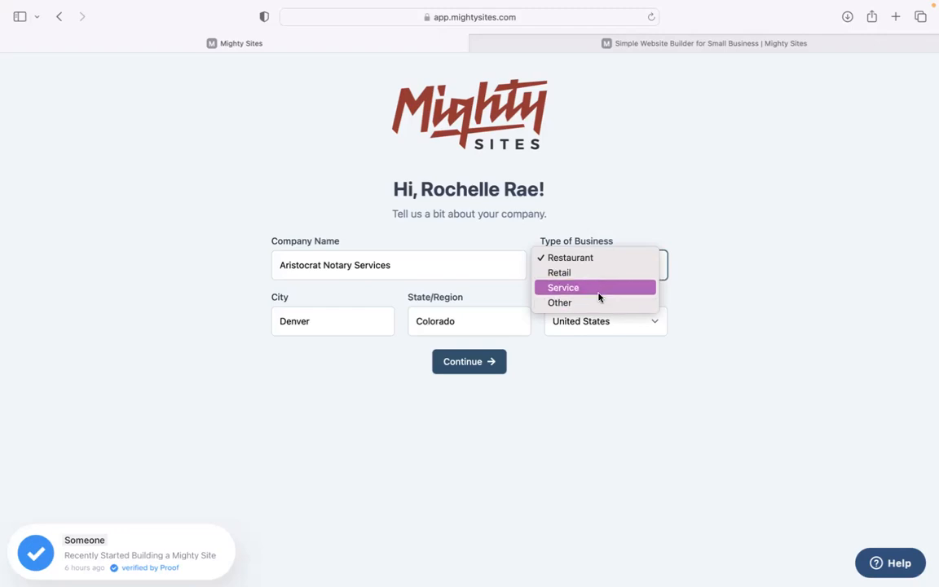
pyautogui.click(598, 308)
pyautogui.click(474, 373)
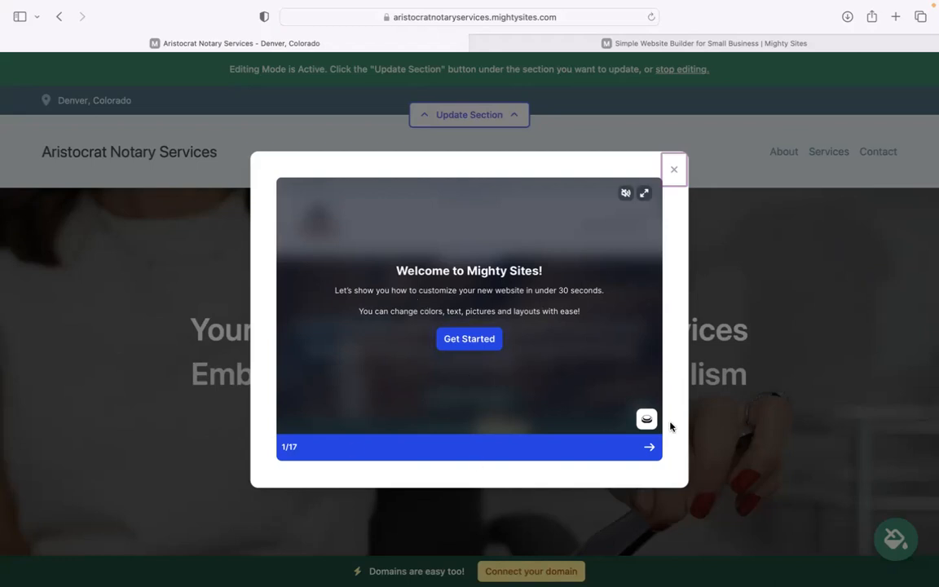
# Step through two slides of the welcome tour, then close it
pyautogui.click(652, 448)
pyautogui.click(651, 450)
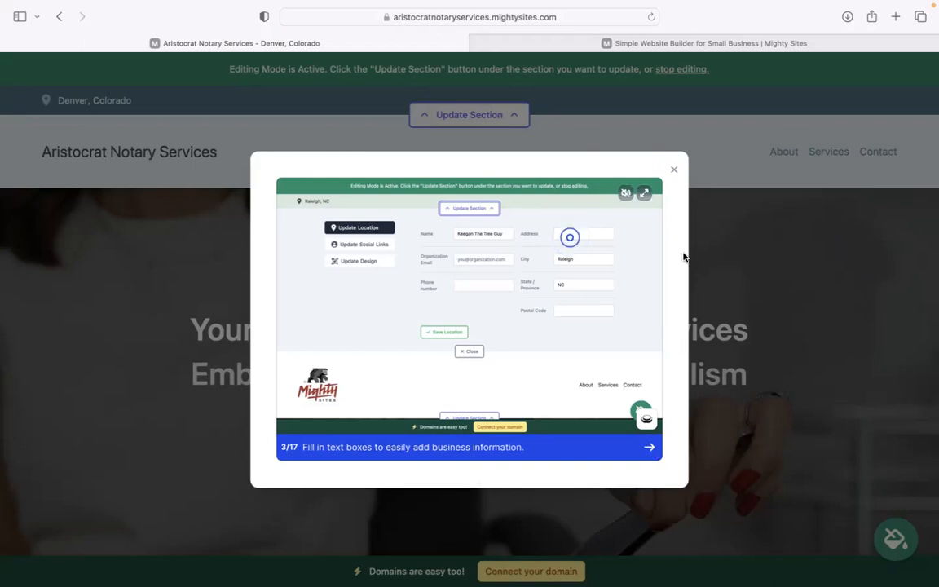
pyautogui.click(672, 170)
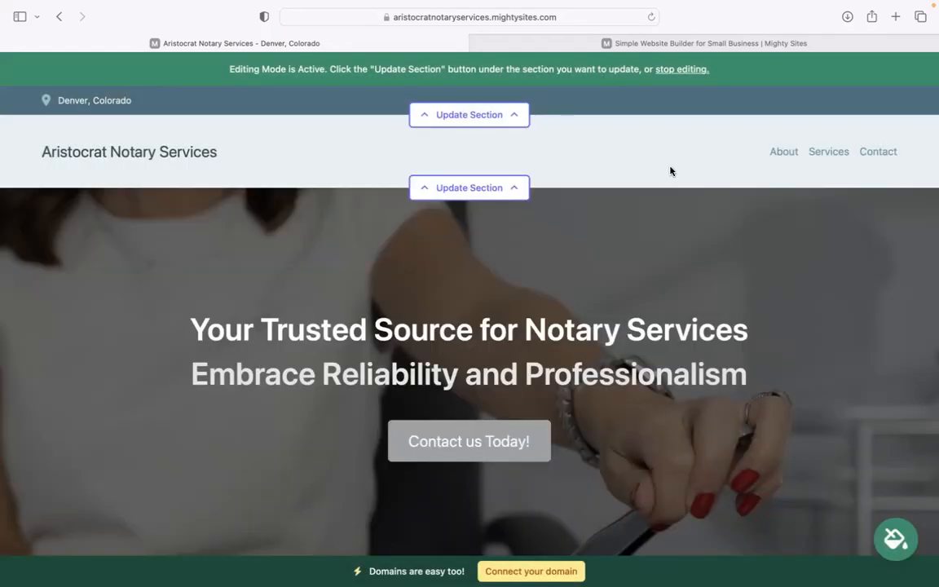
pyautogui.moveTo(186, 326); pyautogui.dragTo(799, 383)
pyautogui.click(799, 383)
pyautogui.scroll(-1, 783, 383)
pyautogui.scroll(-6, 731, 385)
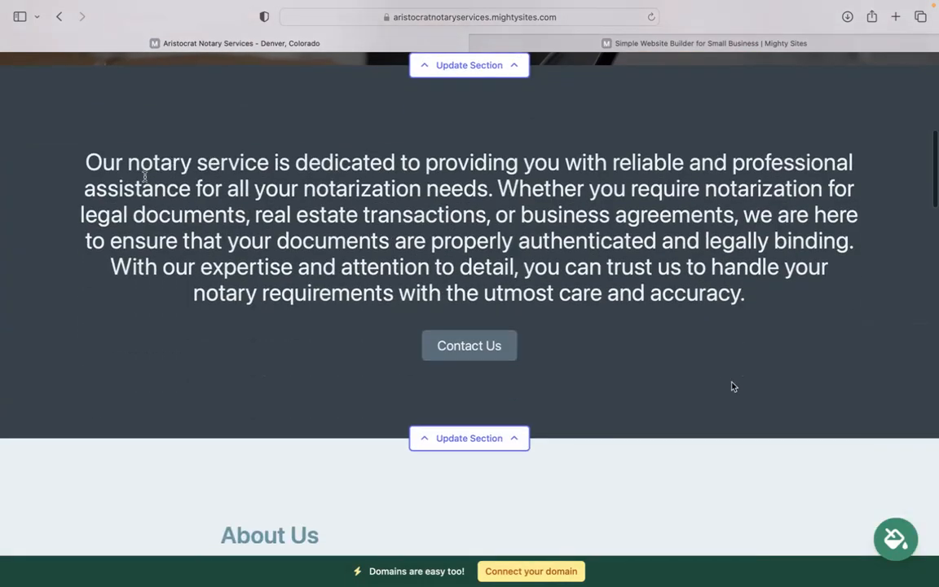
pyautogui.moveTo(87, 161); pyautogui.dragTo(767, 291)
pyautogui.click(767, 291)
pyautogui.scroll(-5, 595, 430)
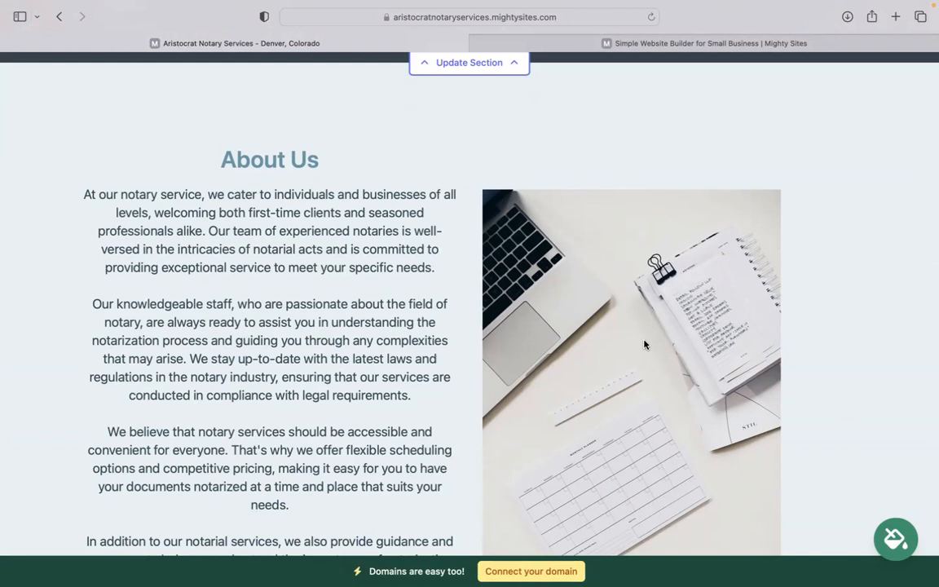
pyautogui.scroll(-6, 644, 344)
pyautogui.scroll(-10, 760, 584)
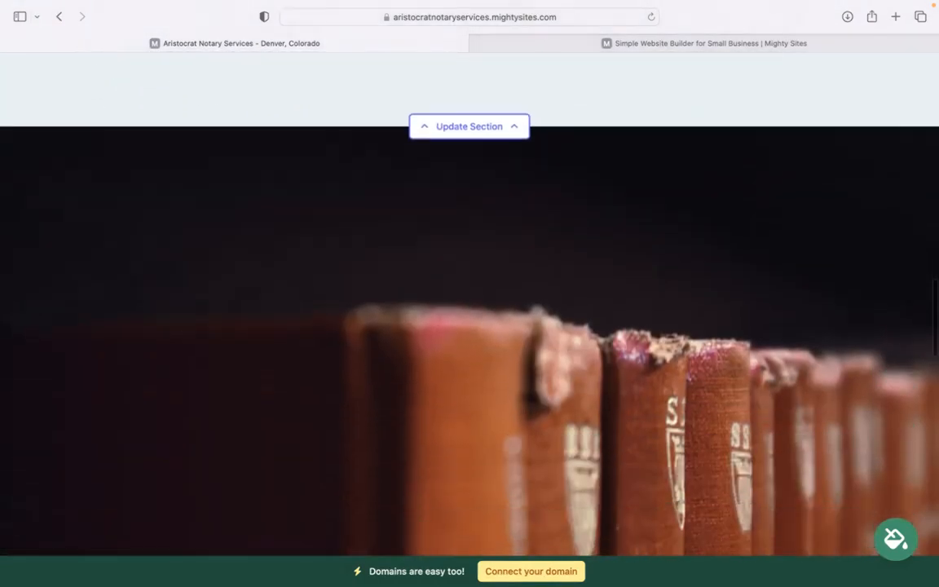
pyautogui.scroll(-5, 760, 584)
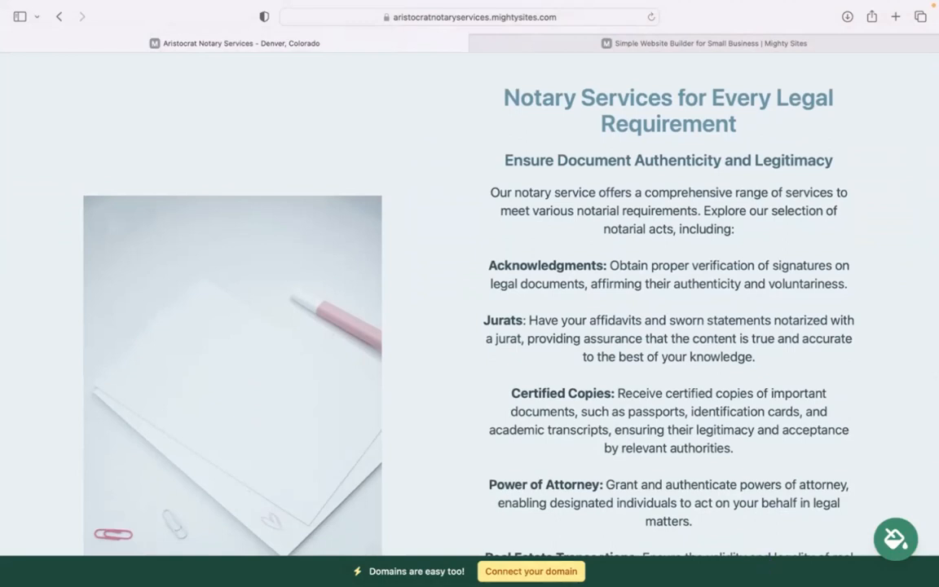
pyautogui.scroll(-1, 402, 137)
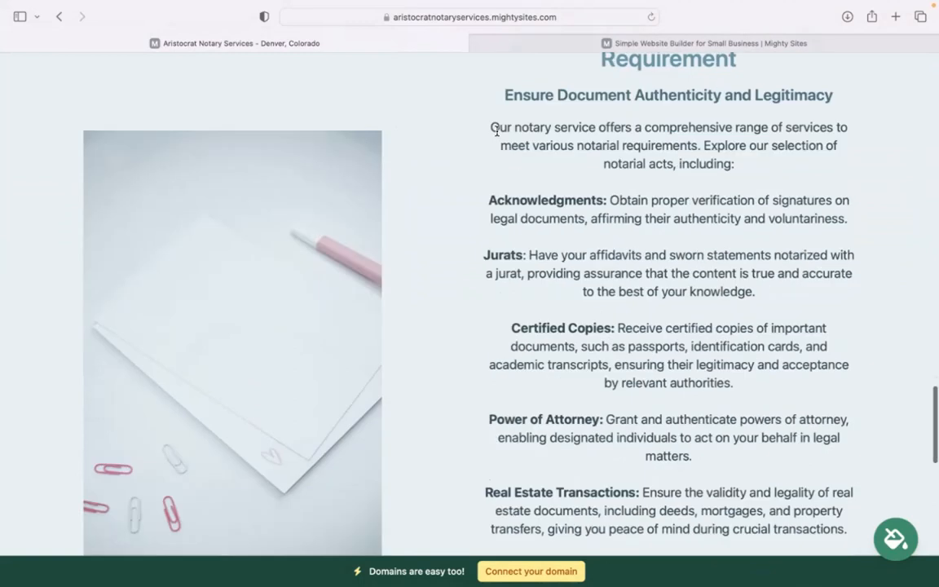
pyautogui.scroll(-3, 564, 412)
pyautogui.scroll(-8, 565, 412)
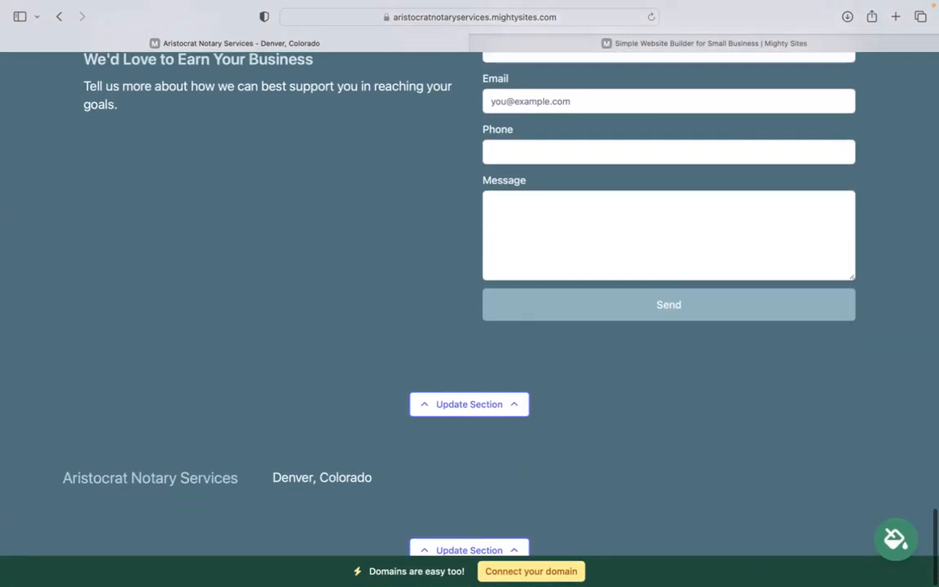
pyautogui.scroll(12, 470, 293)
pyautogui.scroll(15, 469, 294)
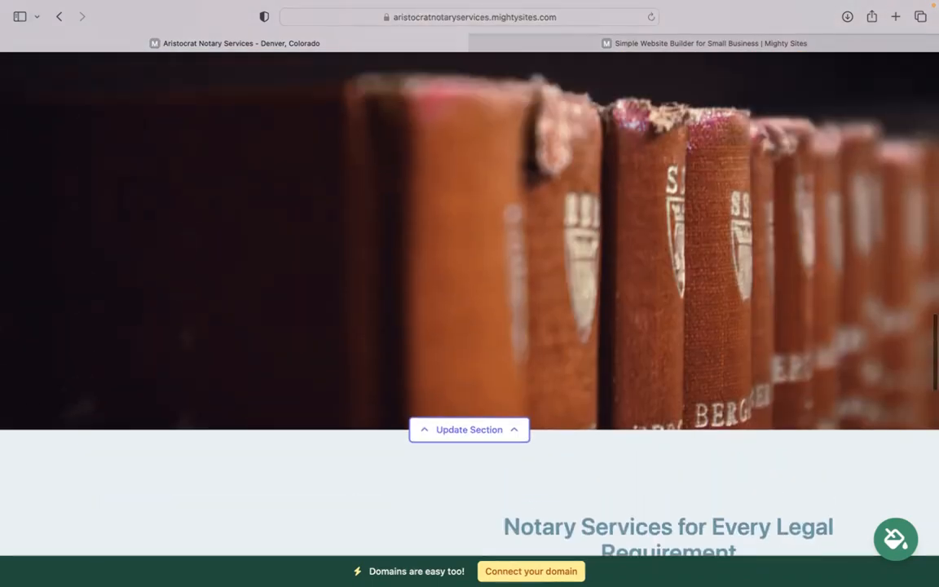
pyautogui.scroll(10, 546, 314)
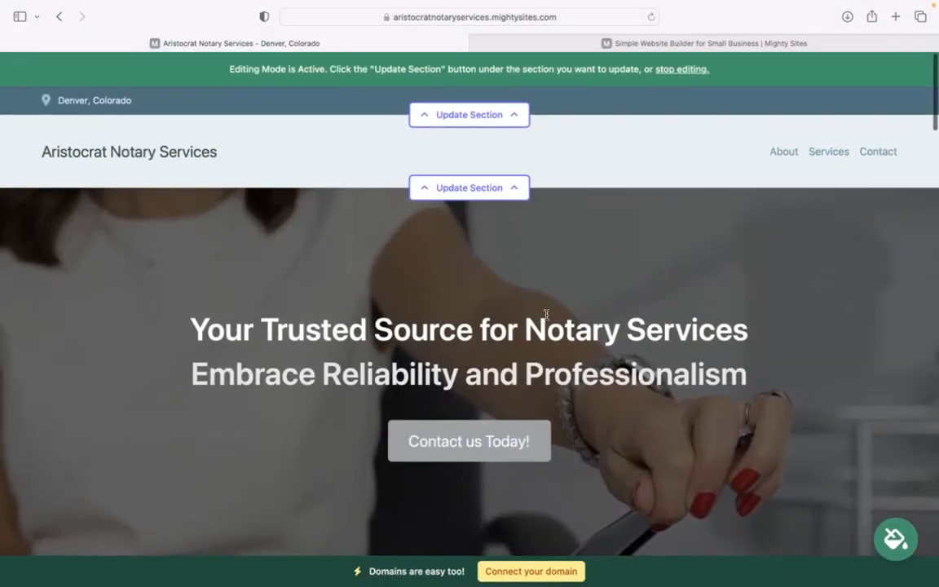
# In the top contact-details section, enter the organization's email address and show it on the site
pyautogui.click(471, 119)
pyautogui.click(496, 217)
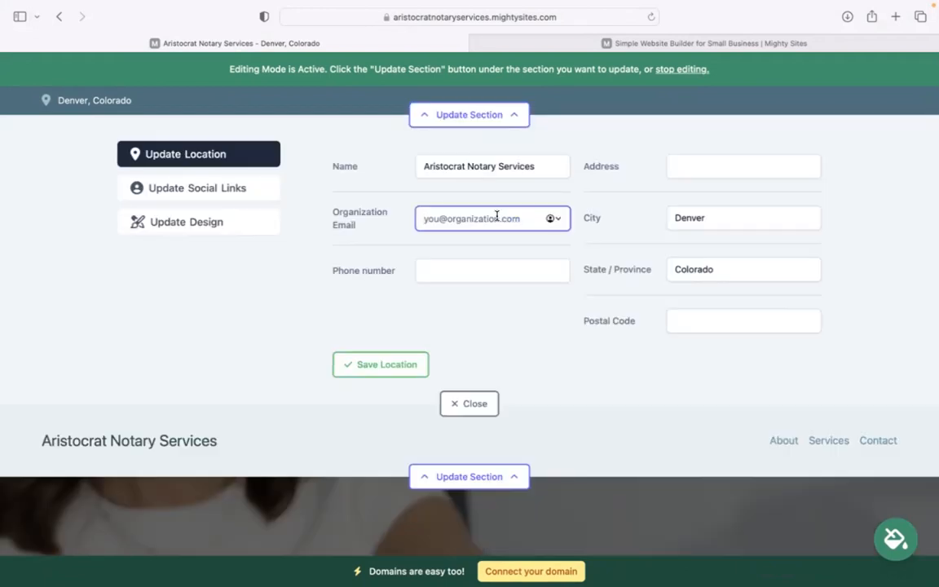
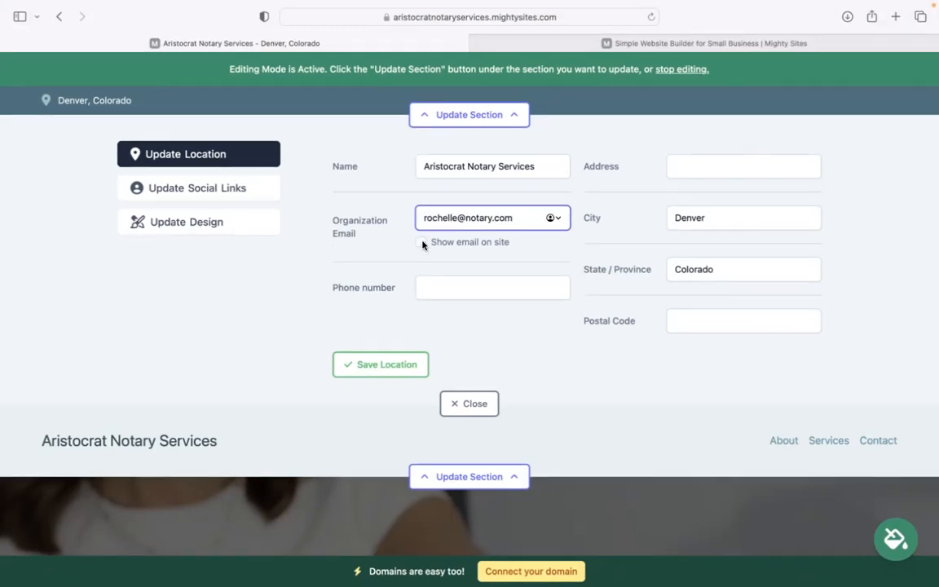
pyautogui.click(420, 242)
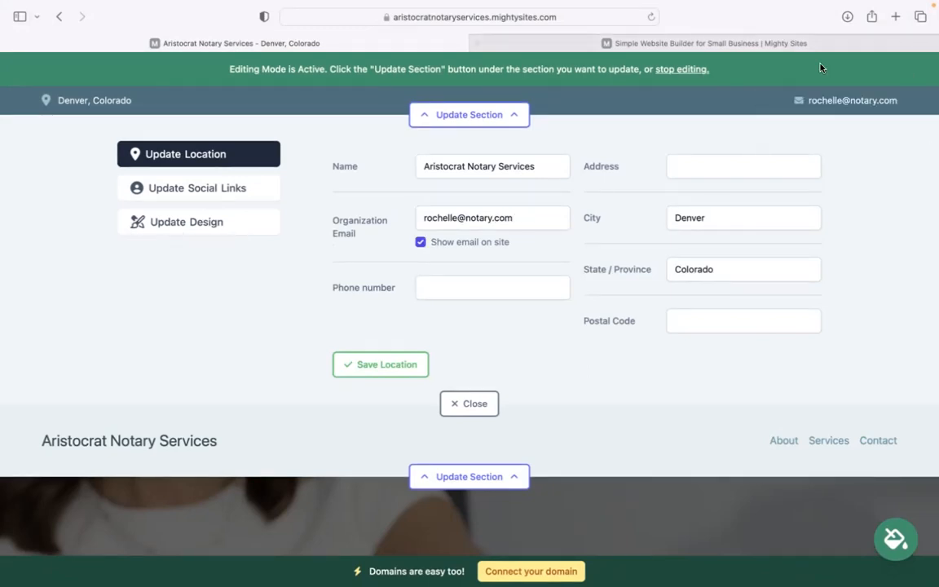
# Fill in the phone number, street address and postal code, then save the location
pyautogui.click(457, 287)
pyautogui.write('474-39393')
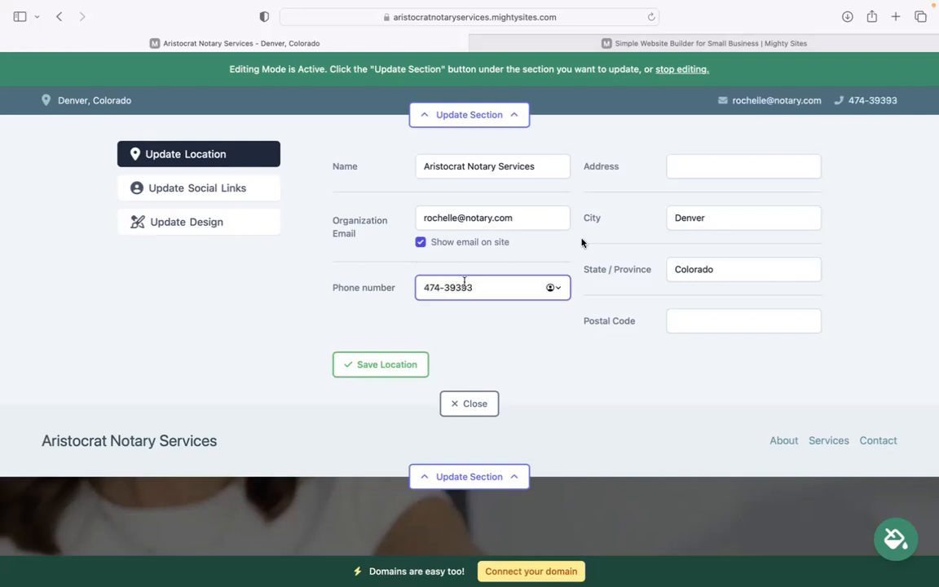
pyautogui.click(716, 163)
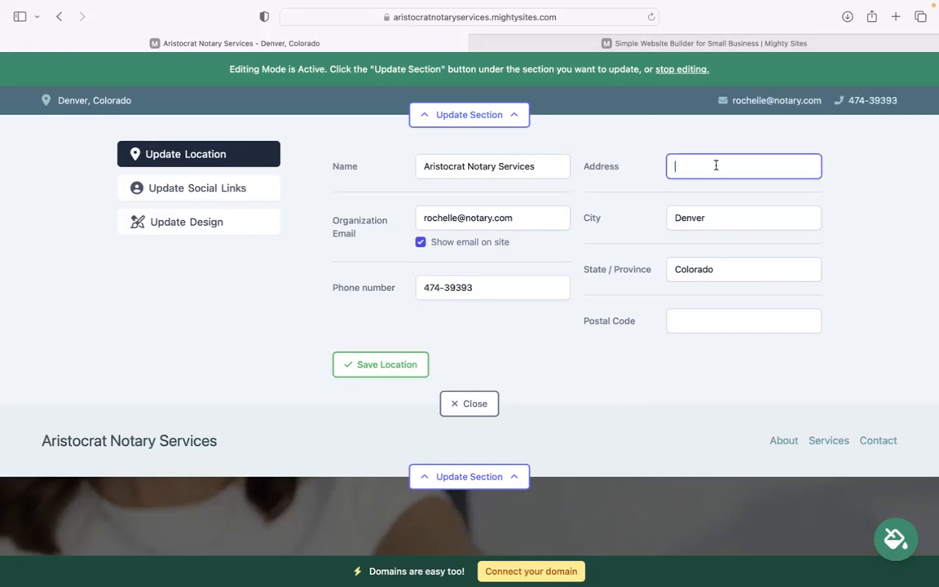
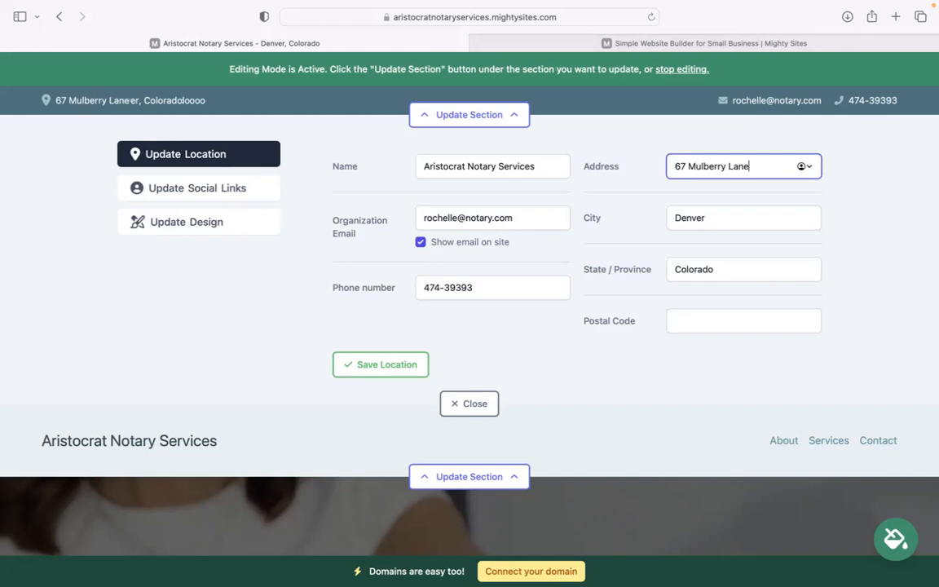
pyautogui.click(698, 320)
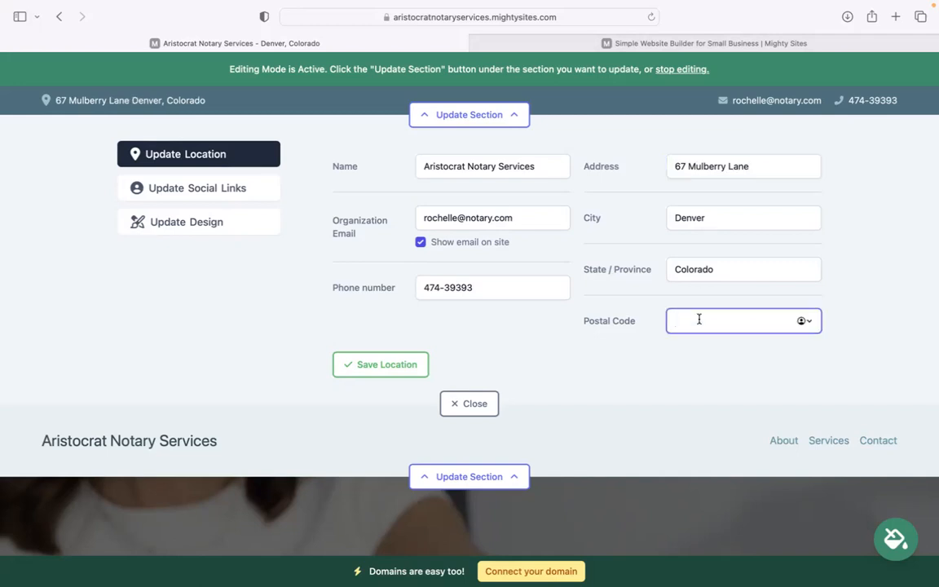
pyautogui.write('49403')
pyautogui.click(373, 365)
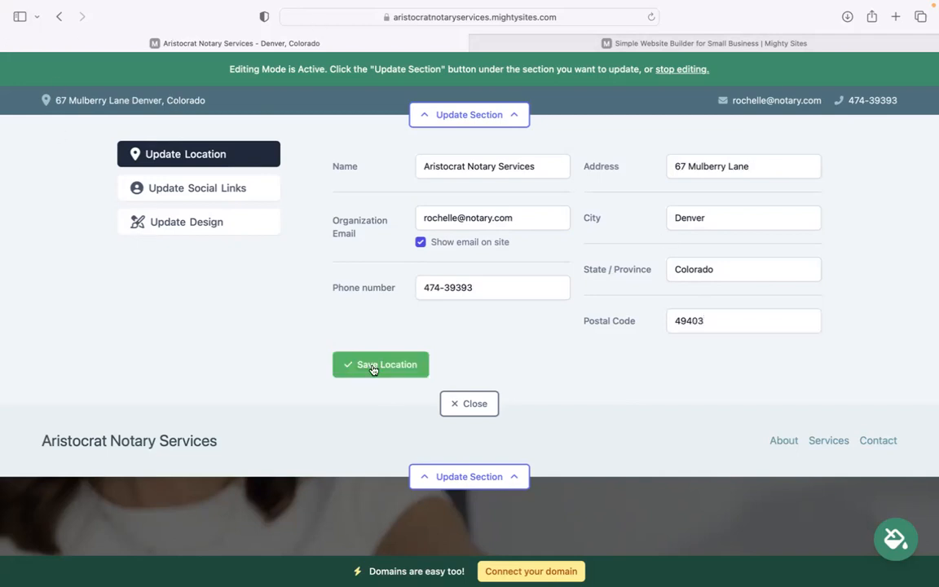
# Save the Instagram, Facebook, Google and other social links empty, then close the editor
pyautogui.click(216, 190)
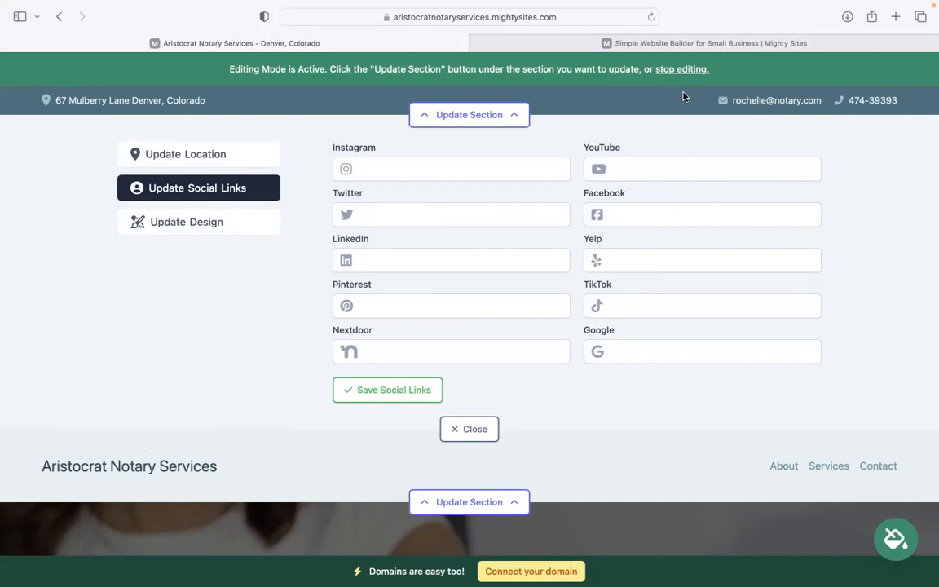
pyautogui.click(390, 390)
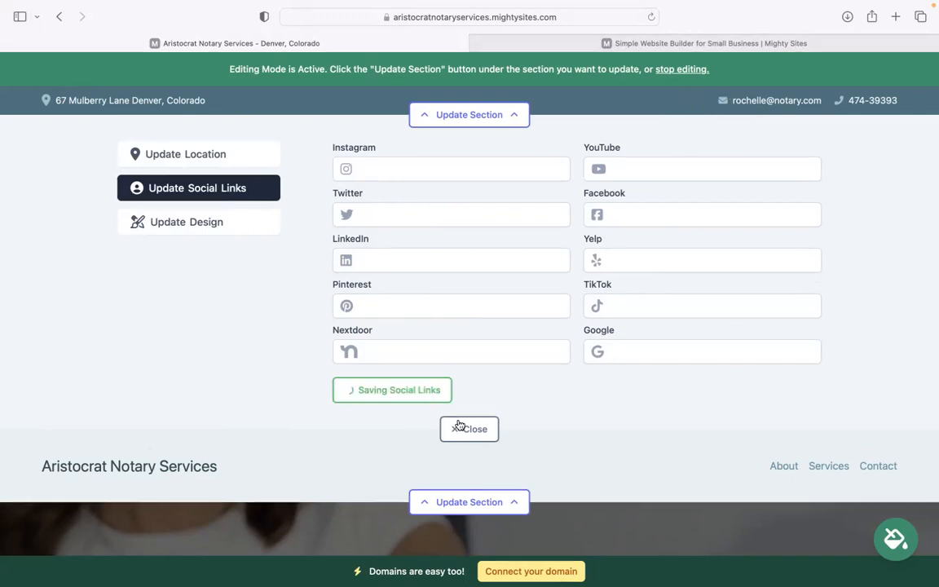
pyautogui.click(458, 428)
# Upload Mighty Sites Logo YouTube.png through the header's logo editor and save it as the logo
pyautogui.click(492, 190)
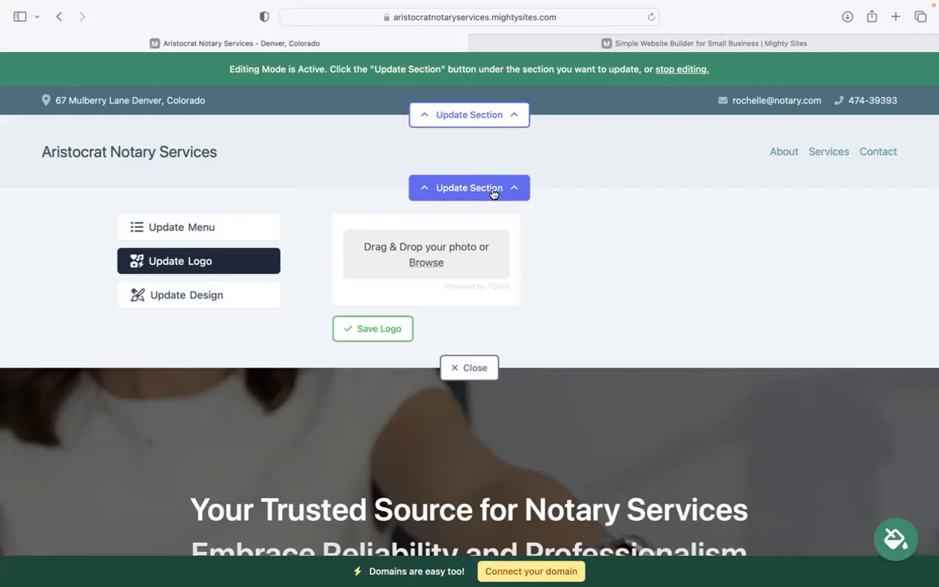
pyautogui.click(436, 262)
pyautogui.click(388, 344)
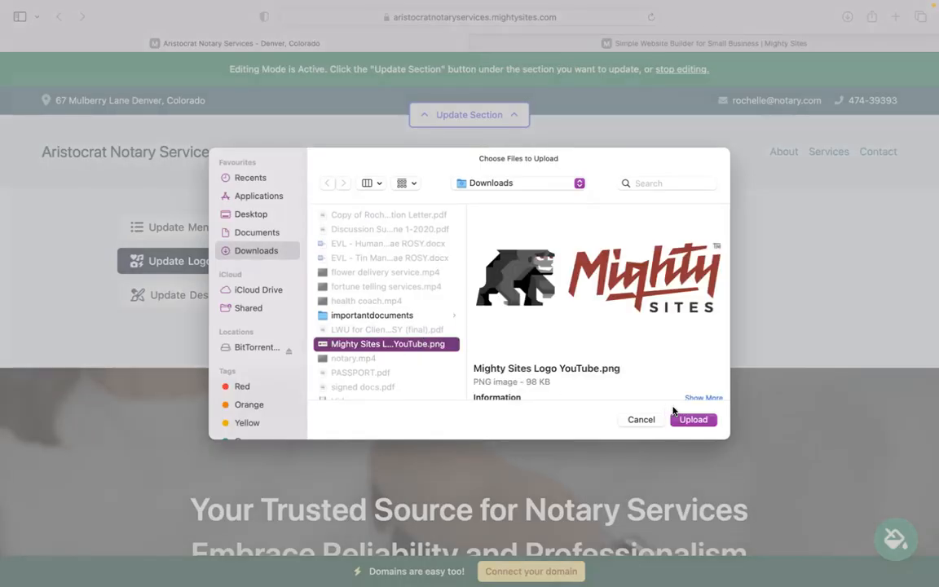
pyautogui.click(693, 420)
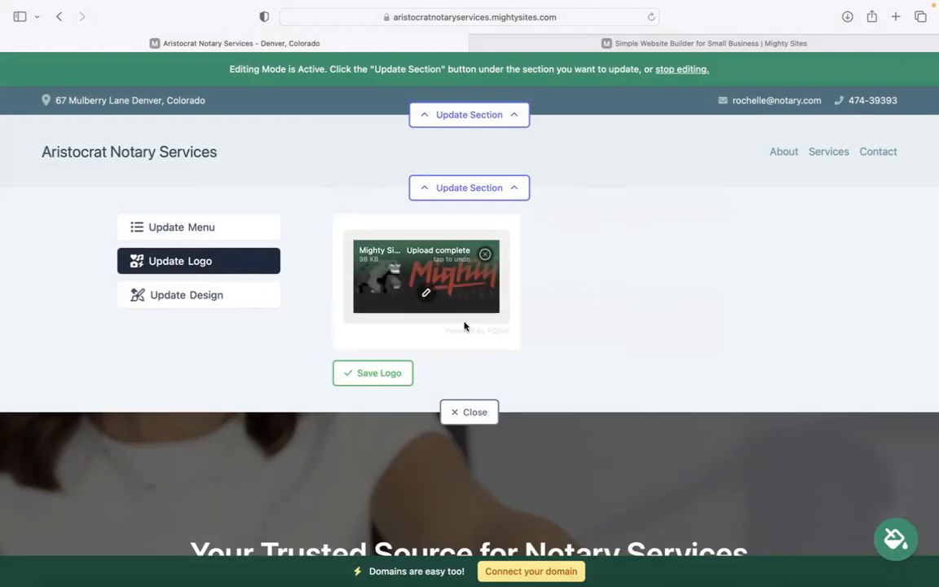
pyautogui.click(391, 372)
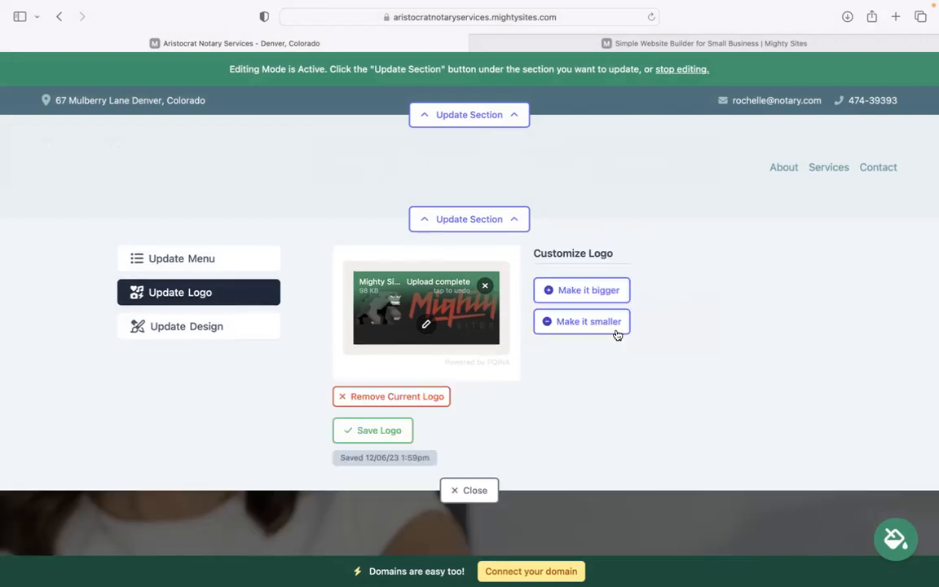
# Close the logo editor, preview the blue colour theme, and browse three more theme options
pyautogui.click(461, 492)
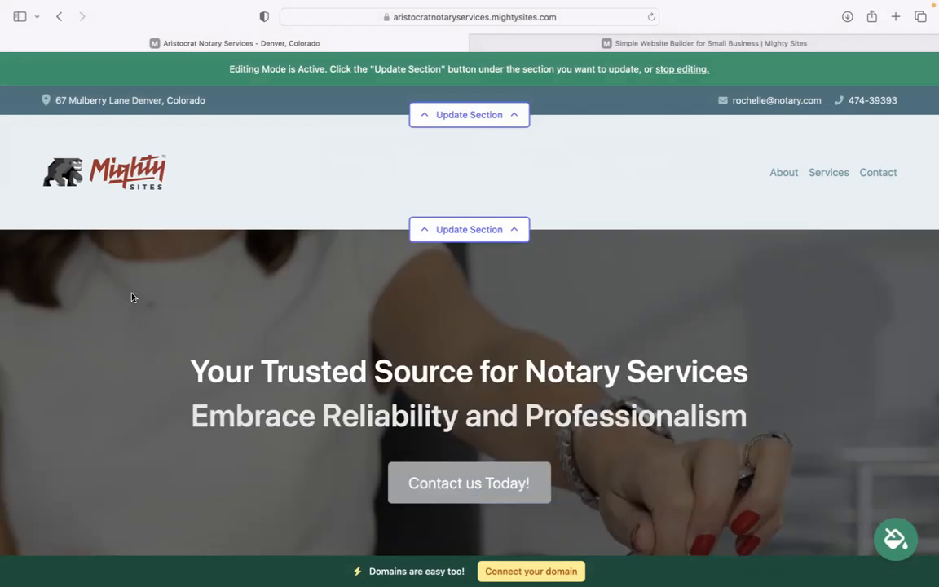
pyautogui.scroll(-3, 129, 295)
pyautogui.scroll(-5, 333, 356)
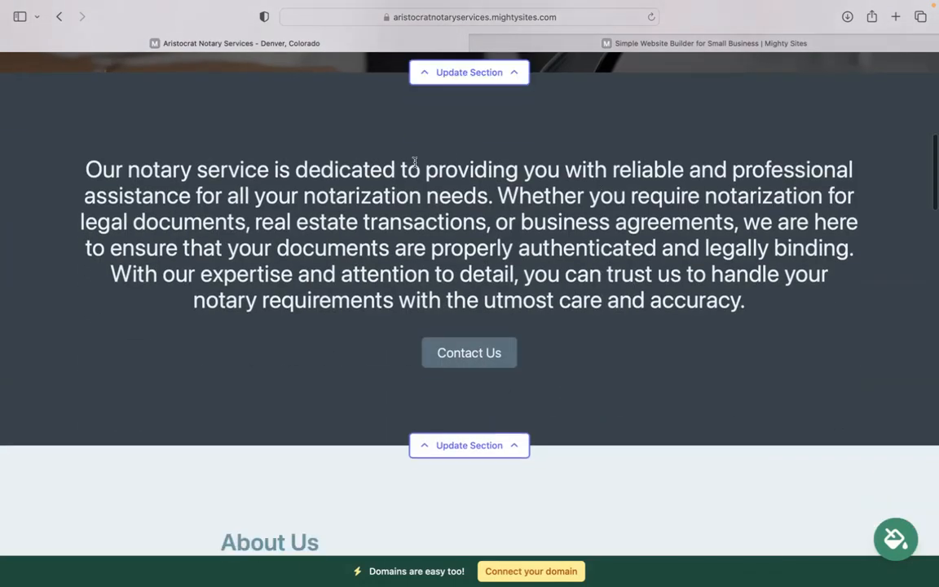
pyautogui.click(901, 537)
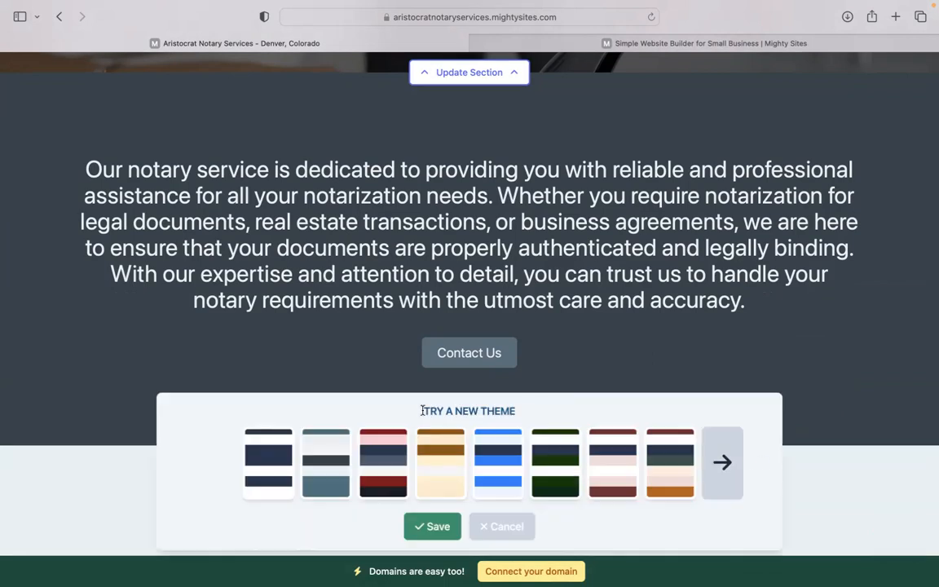
pyautogui.click(489, 444)
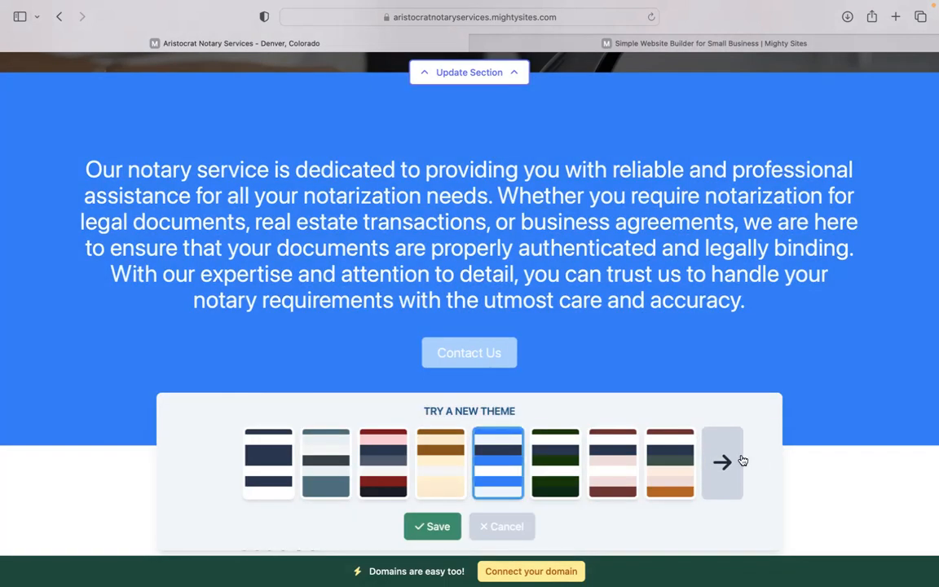
pyautogui.click(740, 461)
pyautogui.click(740, 461)
pyautogui.click(738, 461)
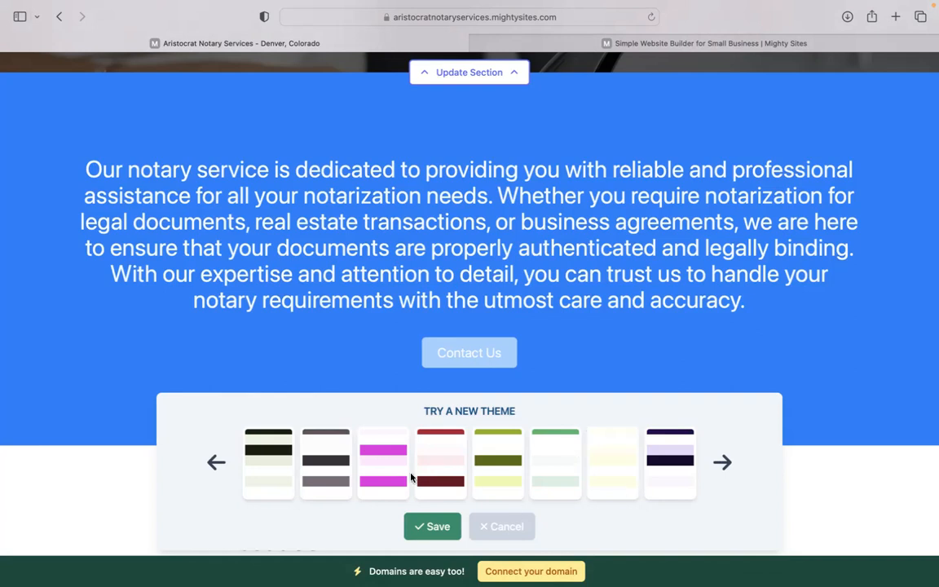
pyautogui.click(500, 525)
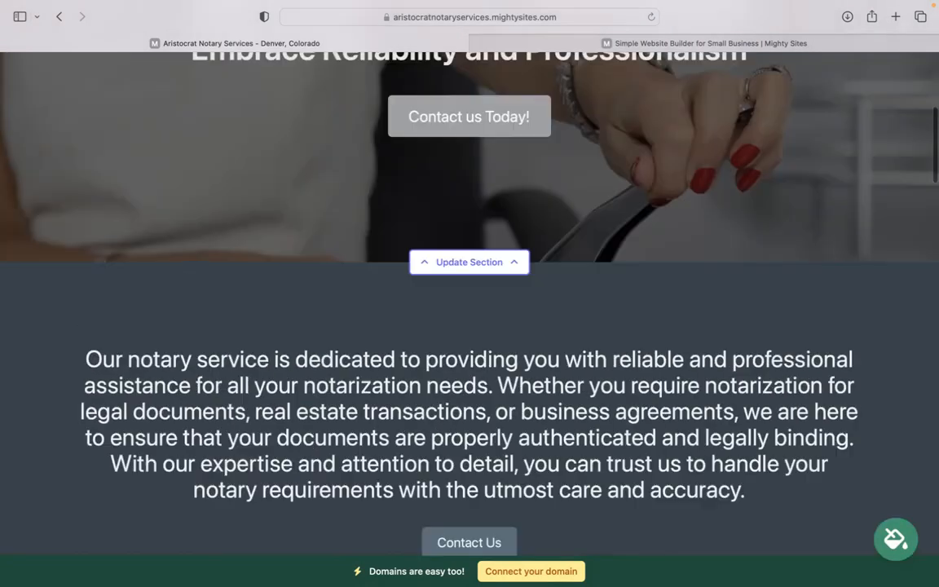
pyautogui.scroll(-3, 469, 304)
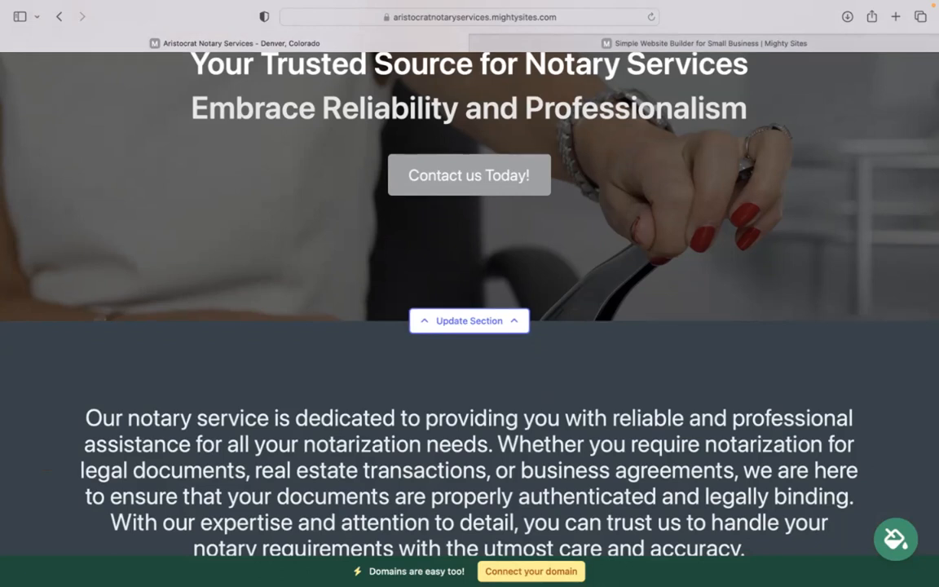
pyautogui.click(470, 322)
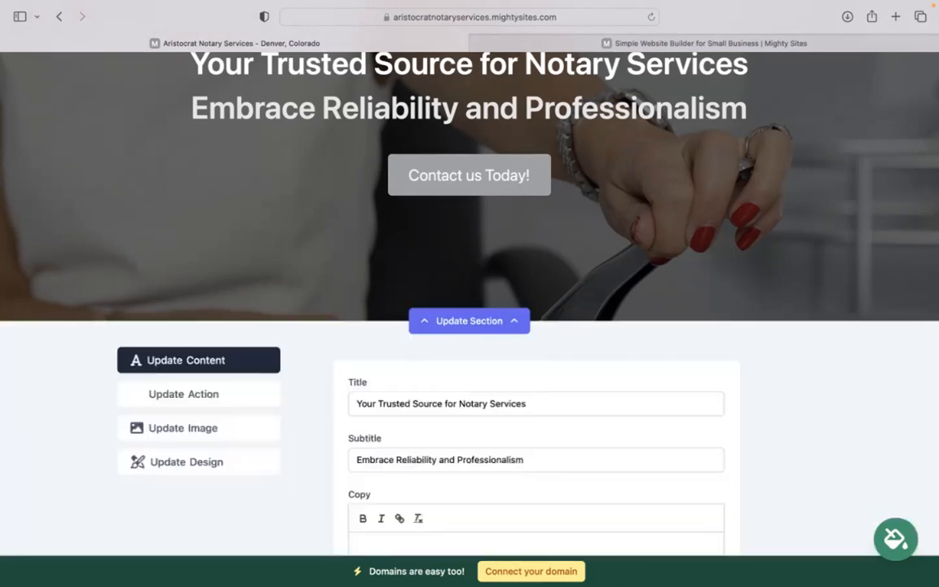
pyautogui.scroll(-1, 447, 330)
pyautogui.click(227, 362)
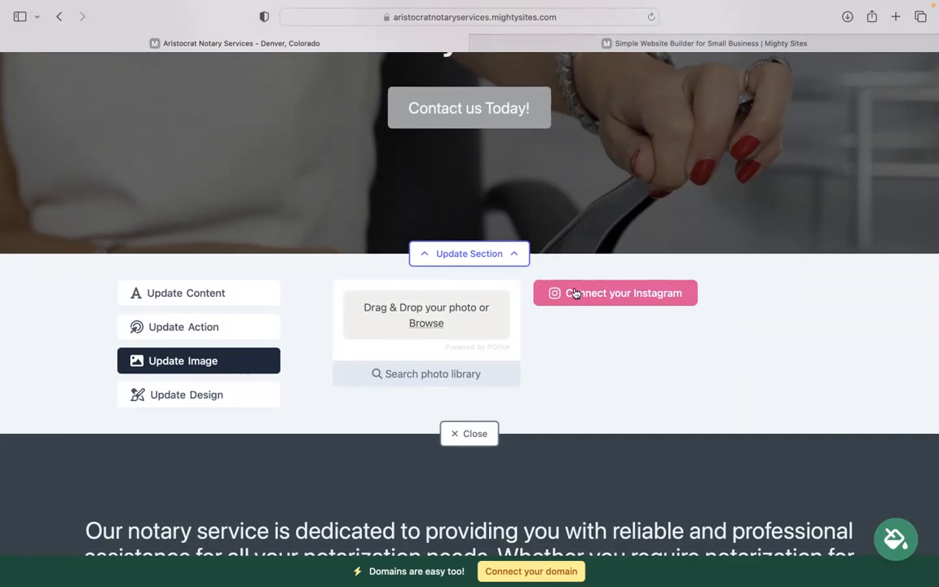
pyautogui.click(228, 325)
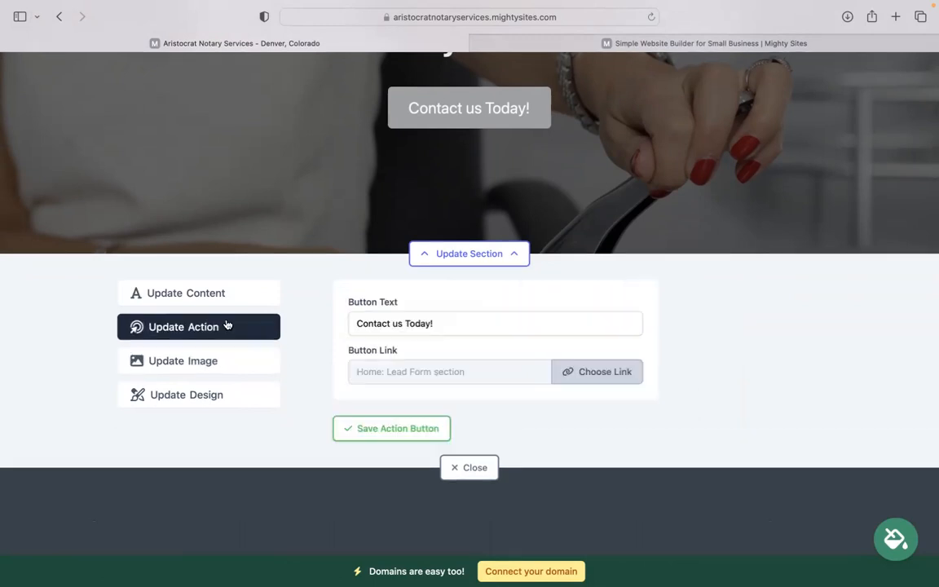
pyautogui.scroll(2, 342, 151)
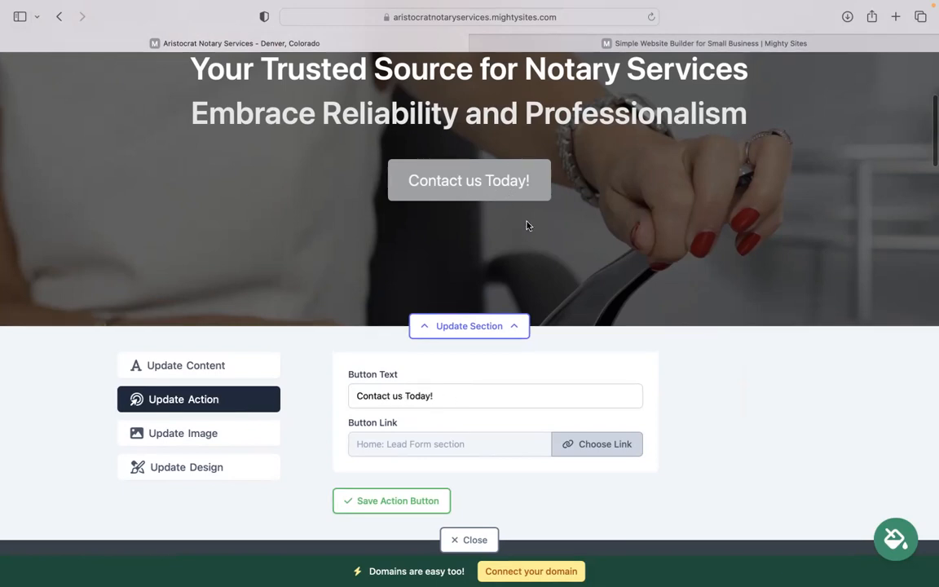
pyautogui.click(564, 443)
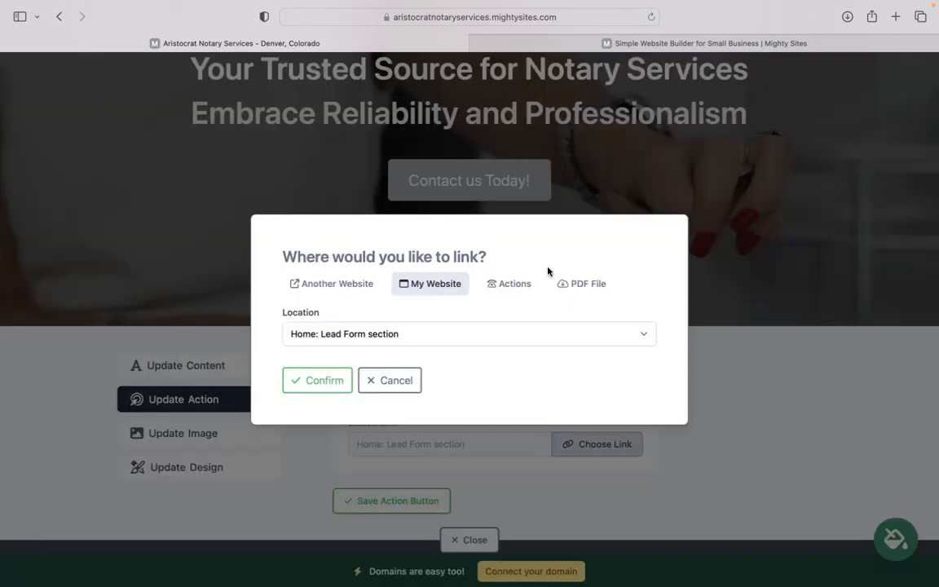
pyautogui.click(380, 383)
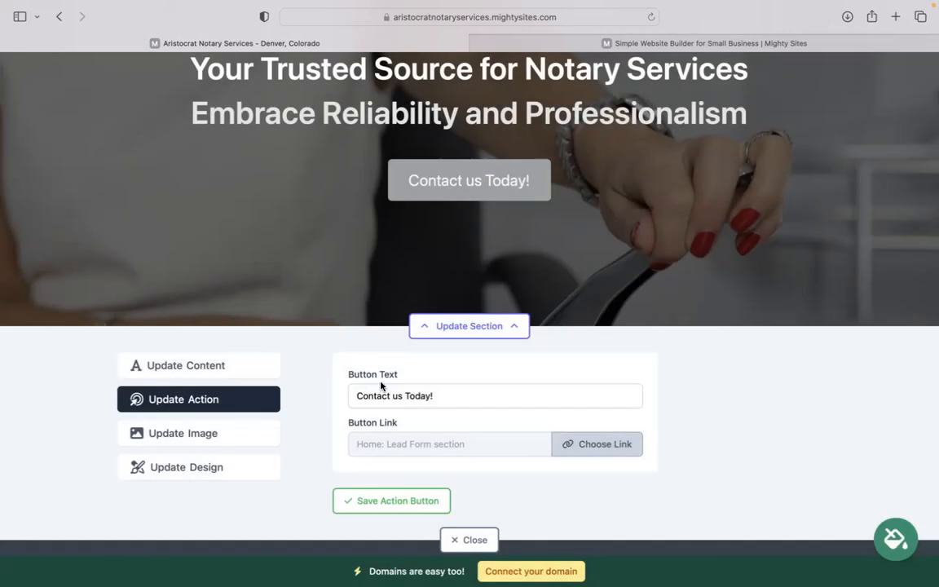
pyautogui.scroll(-1, 342, 342)
pyautogui.click(469, 495)
pyautogui.scroll(-15, 353, 443)
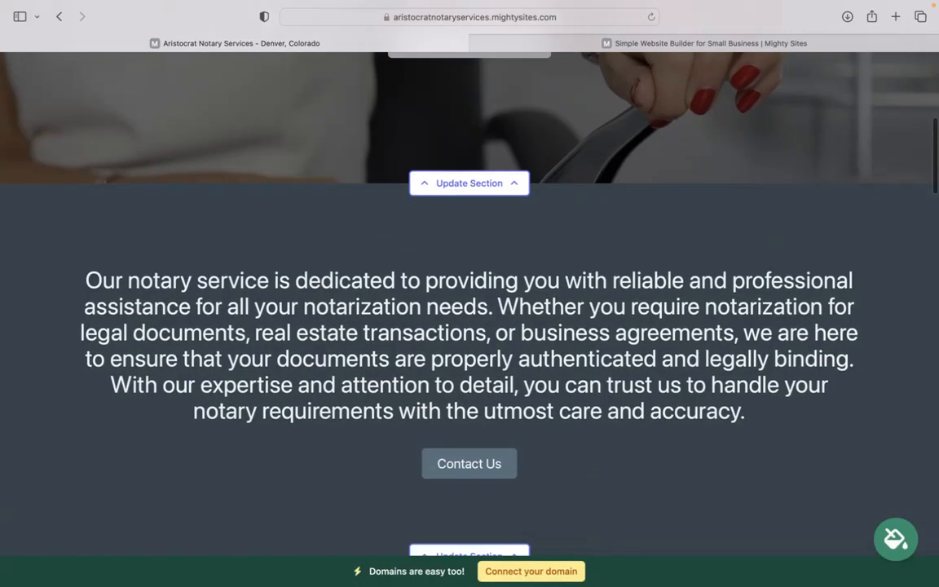
pyautogui.scroll(-15, 470, 302)
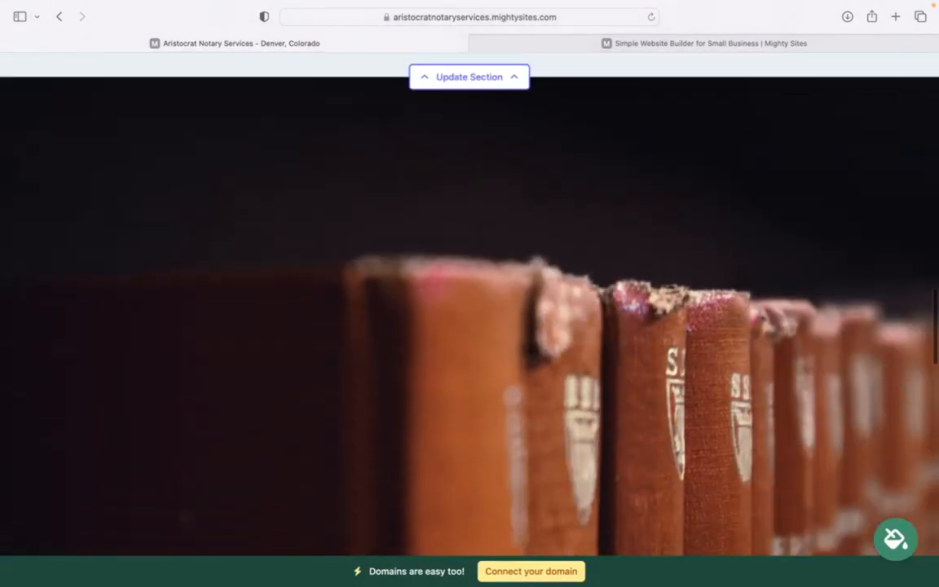
pyautogui.scroll(-10, 469, 302)
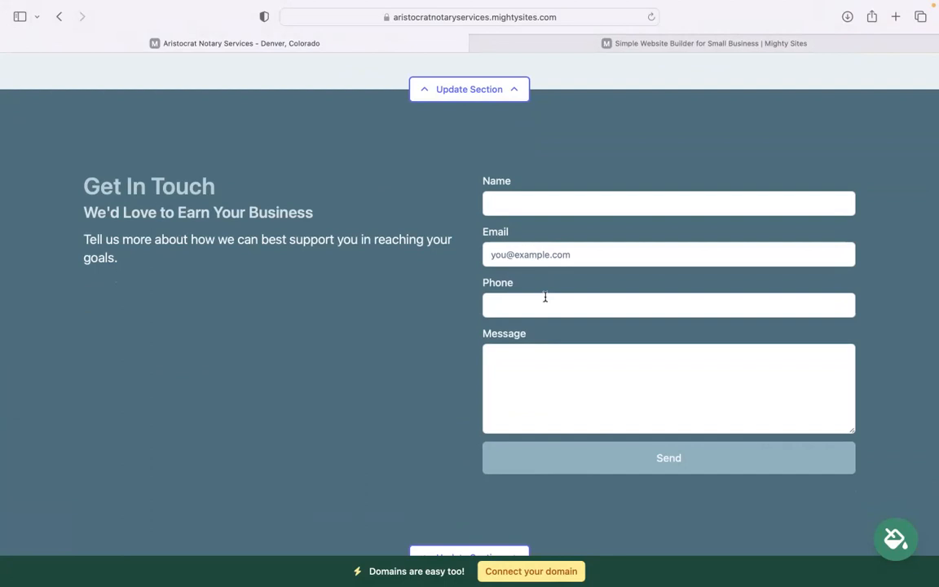
pyautogui.scroll(-3, 546, 297)
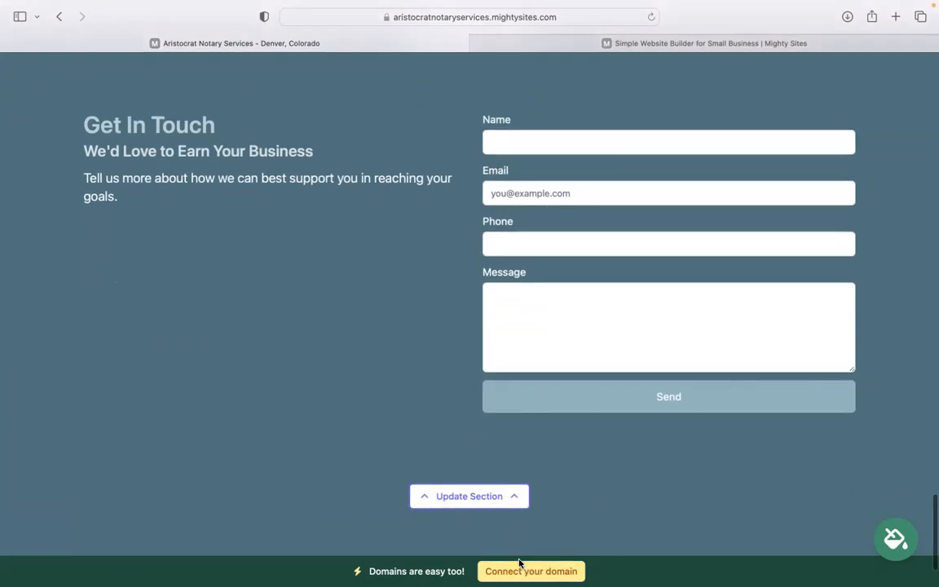
pyautogui.scroll(8, 546, 566)
pyautogui.scroll(20, 469, 302)
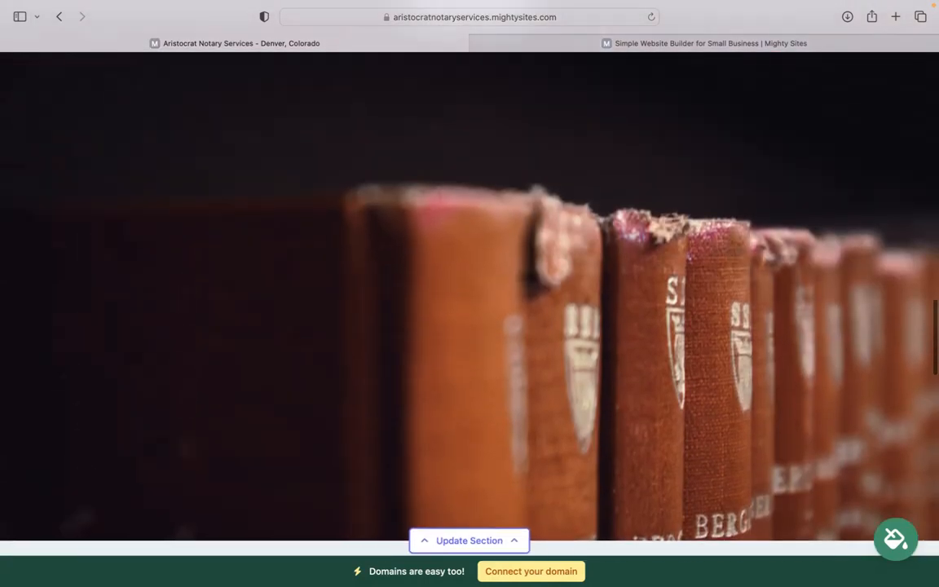
pyautogui.scroll(10, 470, 301)
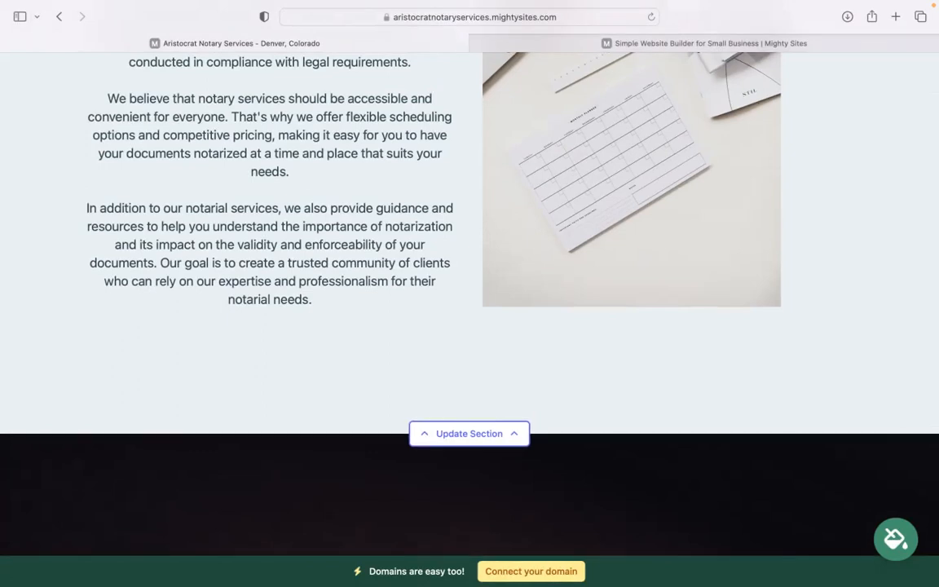
pyautogui.scroll(15, 469, 277)
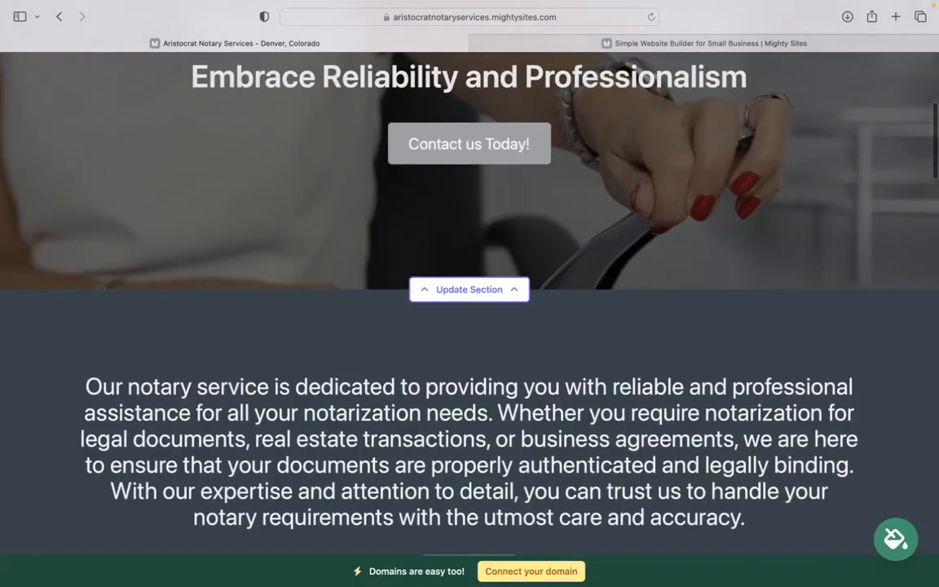
pyautogui.scroll(5, 470, 277)
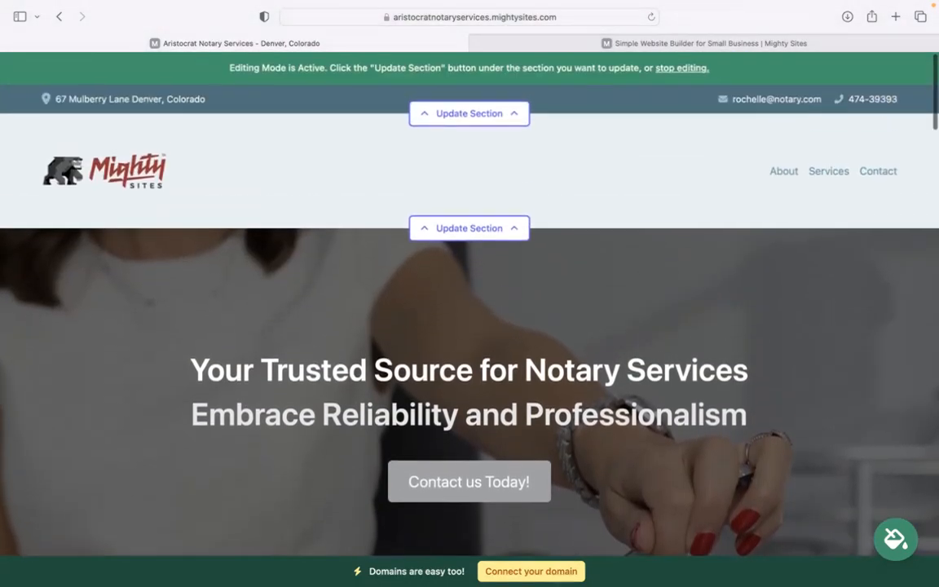